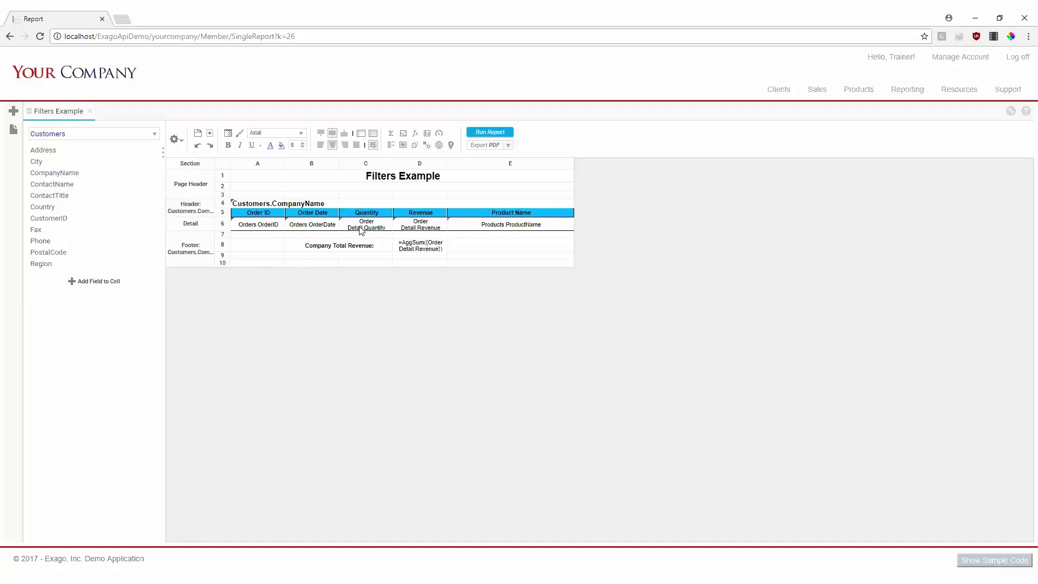
Step: Execute the Filters Example report to preview 36 pages of company orders with revenue totals
{"action": "left_click", "coordinate": [491, 134]}
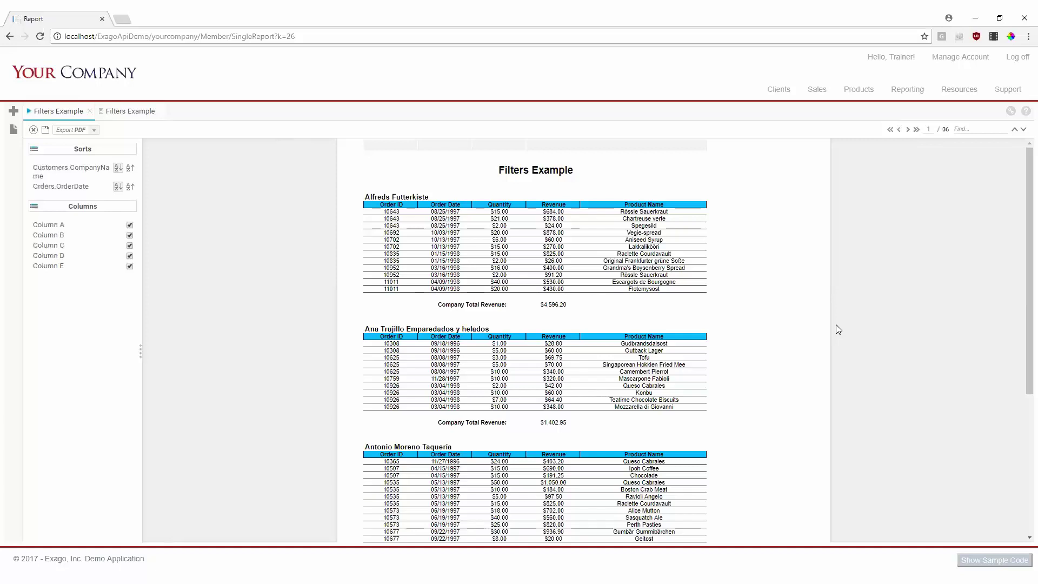
Step: Return to the report designer, open Report Filters, and select the CompanyName field
{"action": "left_click", "coordinate": [130, 111]}
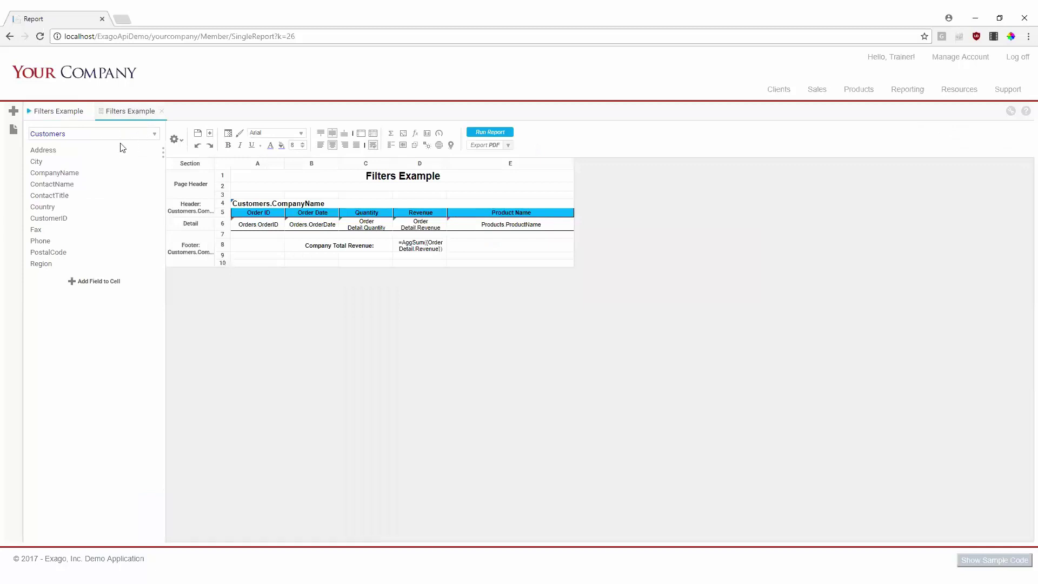
{"action": "left_click", "coordinate": [174, 143]}
{"action": "left_click", "coordinate": [195, 210]}
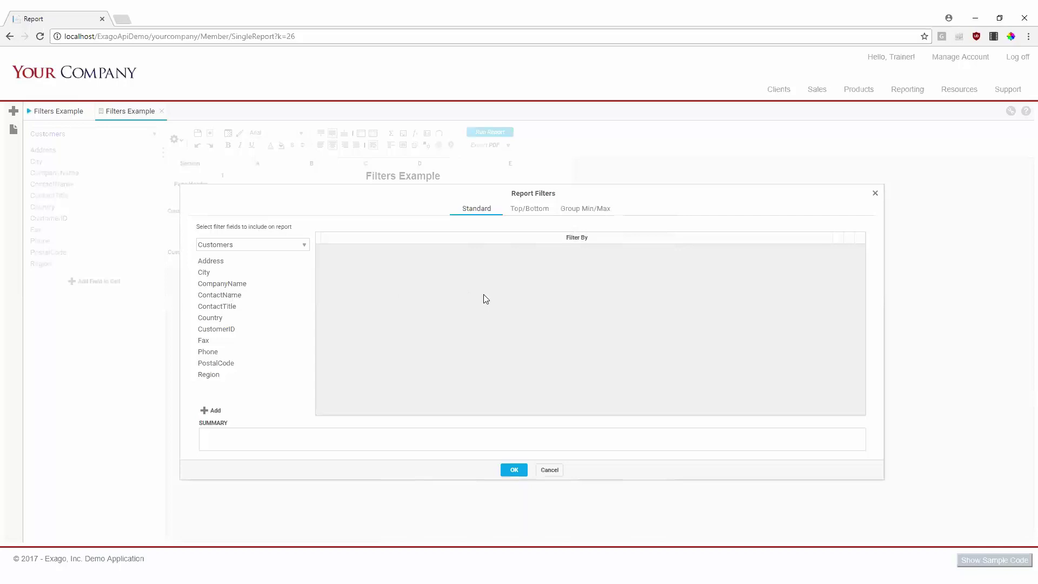
{"action": "left_click", "coordinate": [249, 285]}
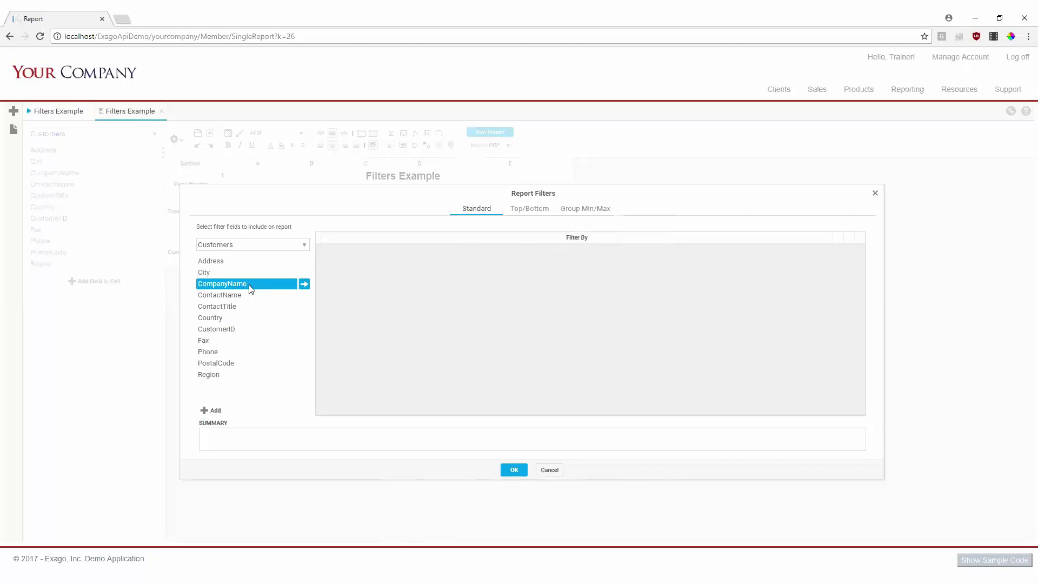
Step: Add a Customers.CompanyName filter set to Equal To B's Beverages
{"action": "left_click_drag", "start_coordinate": [241, 286], "coordinate": [437, 302]}
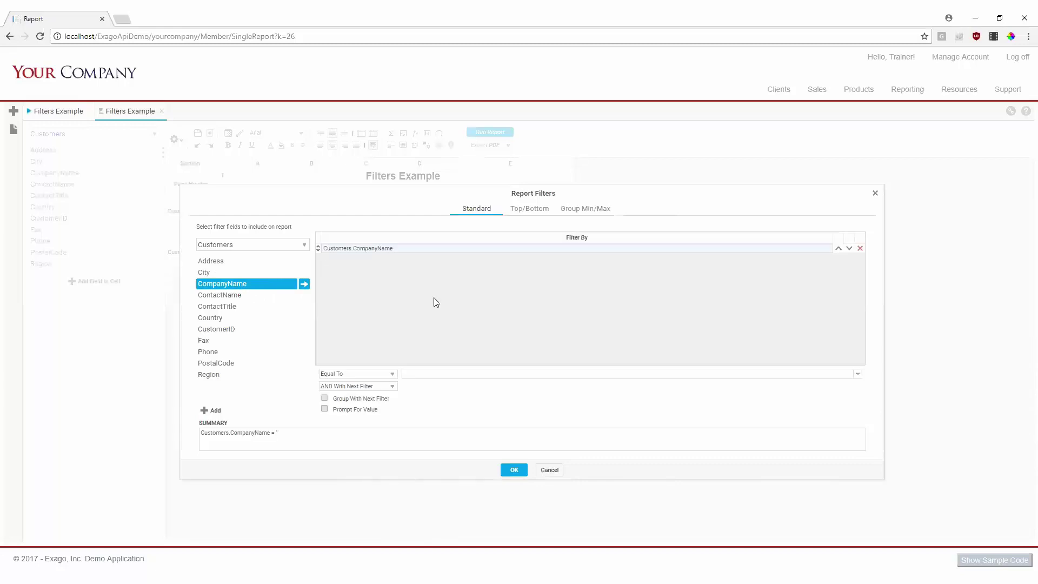
{"action": "left_click", "coordinate": [390, 377]}
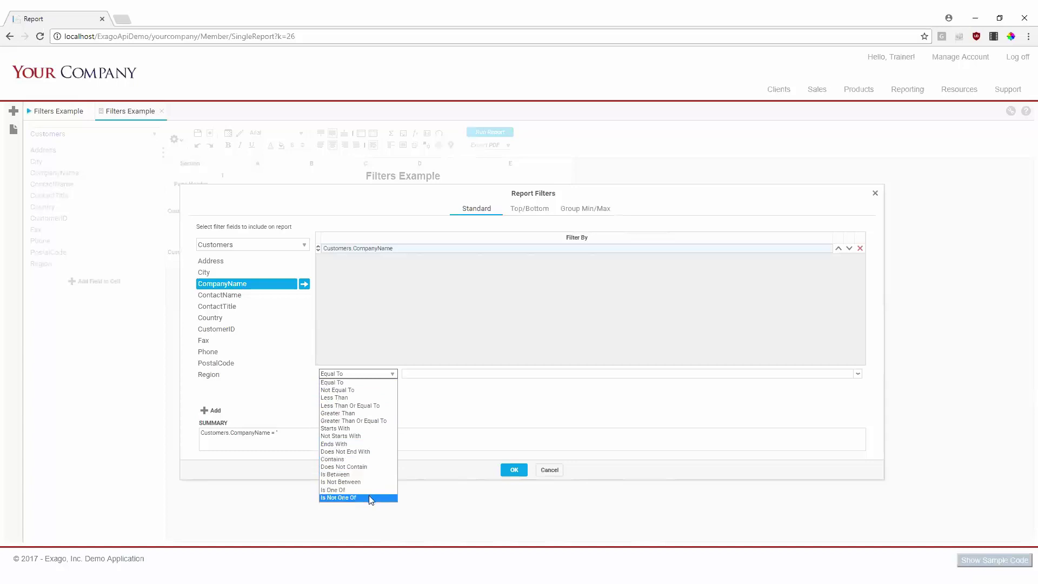
{"action": "left_click", "coordinate": [358, 384]}
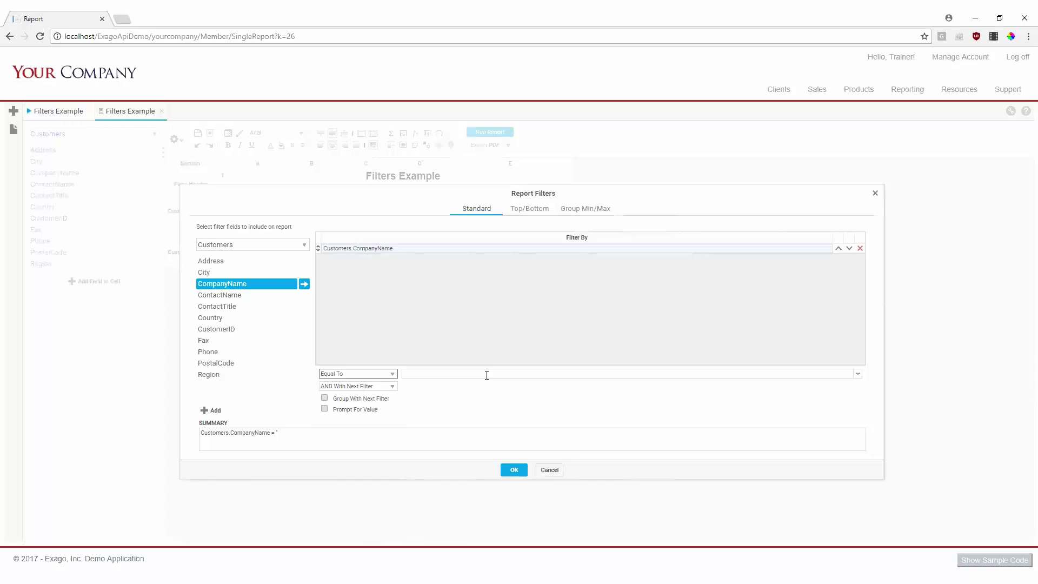
{"action": "left_click", "coordinate": [487, 374]}
{"action": "left_click", "coordinate": [858, 375]}
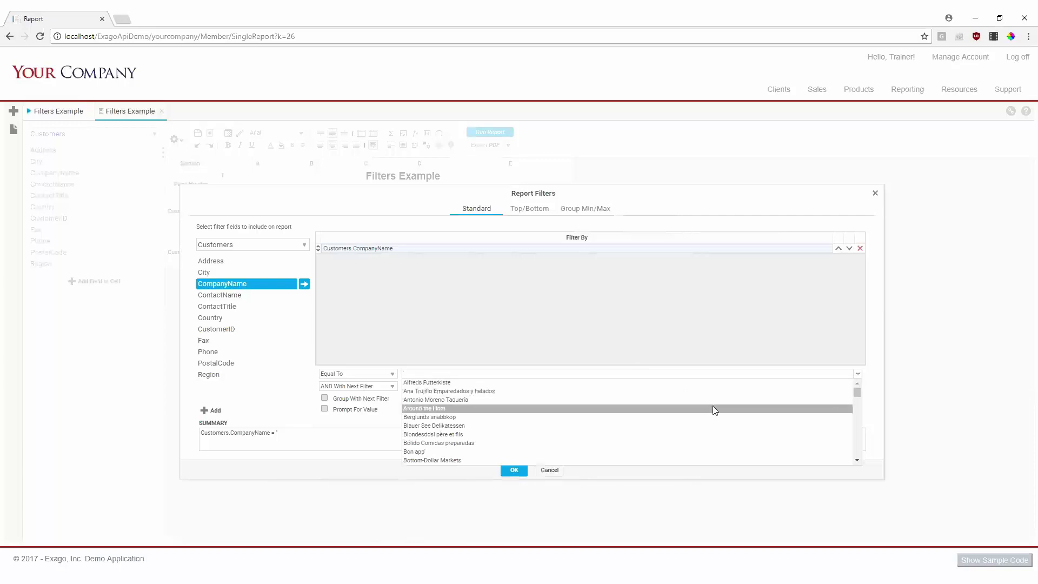
{"action": "scroll", "coordinate": [714, 410], "scroll_direction": "down", "scroll_amount": 1}
{"action": "scroll", "coordinate": [713, 407], "scroll_direction": "down", "scroll_amount": 2}
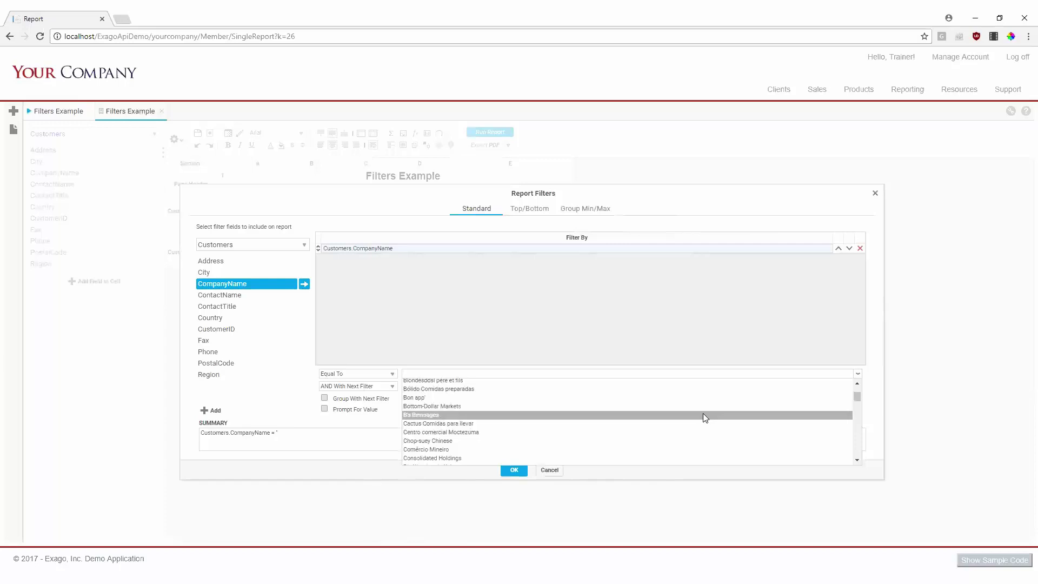
{"action": "left_click", "coordinate": [703, 414]}
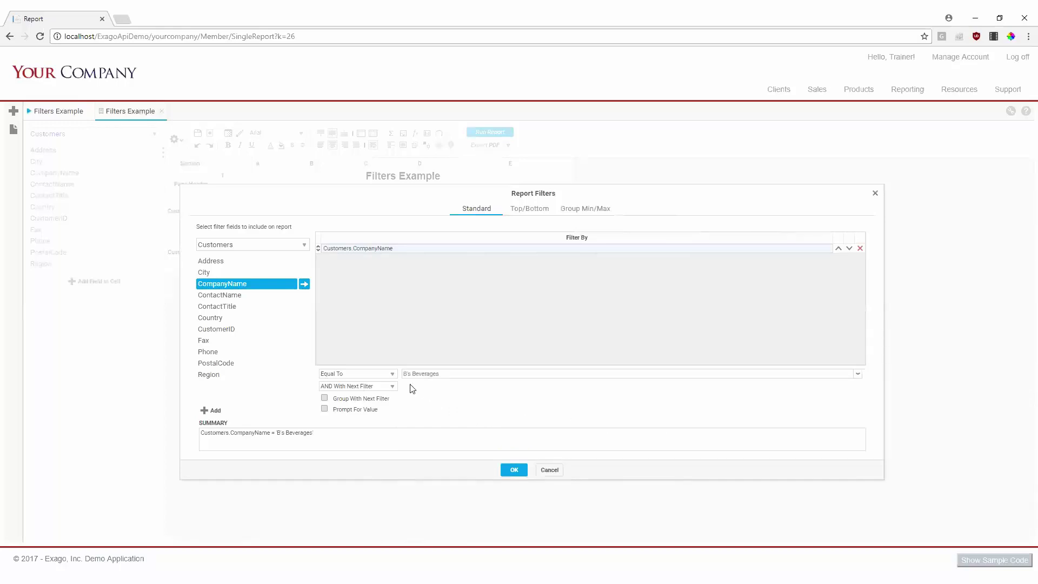
Step: Keep the CompanyName filter ANDed with the next filter and turn on Prompt For Value
{"action": "mouse_move", "coordinate": [394, 391]}
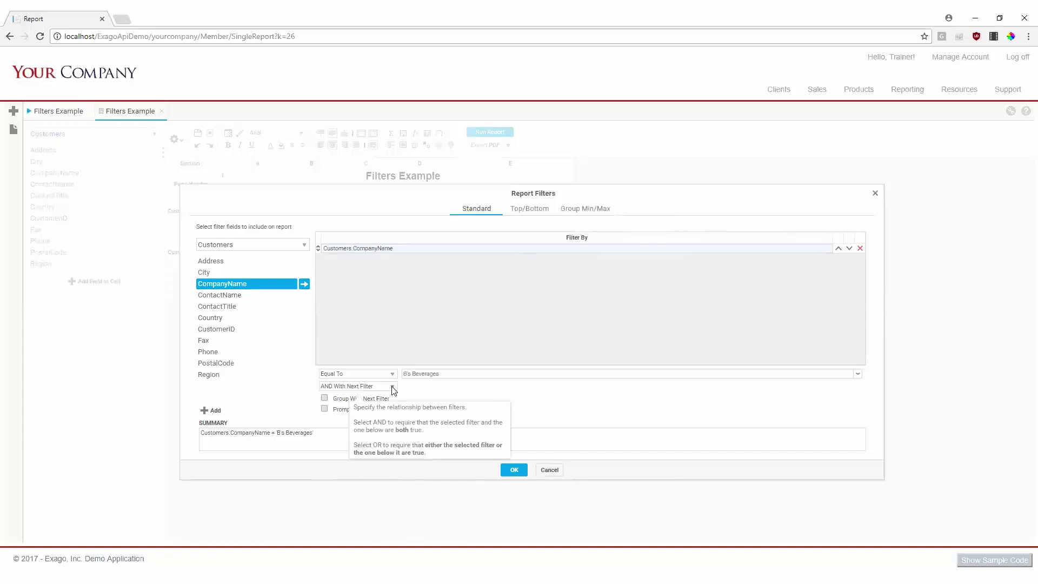
{"action": "left_click", "coordinate": [391, 386]}
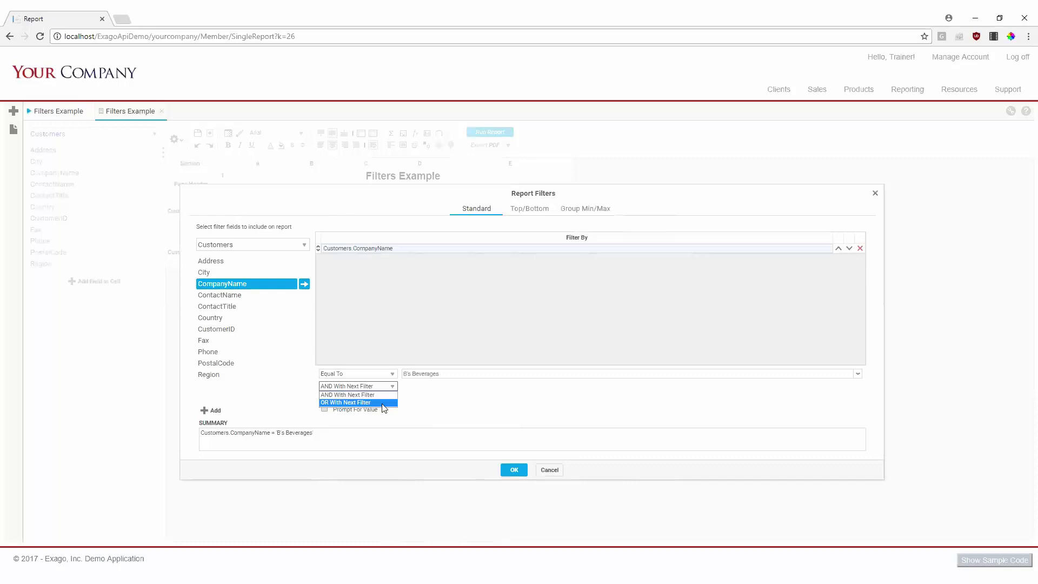
{"action": "left_click", "coordinate": [388, 395]}
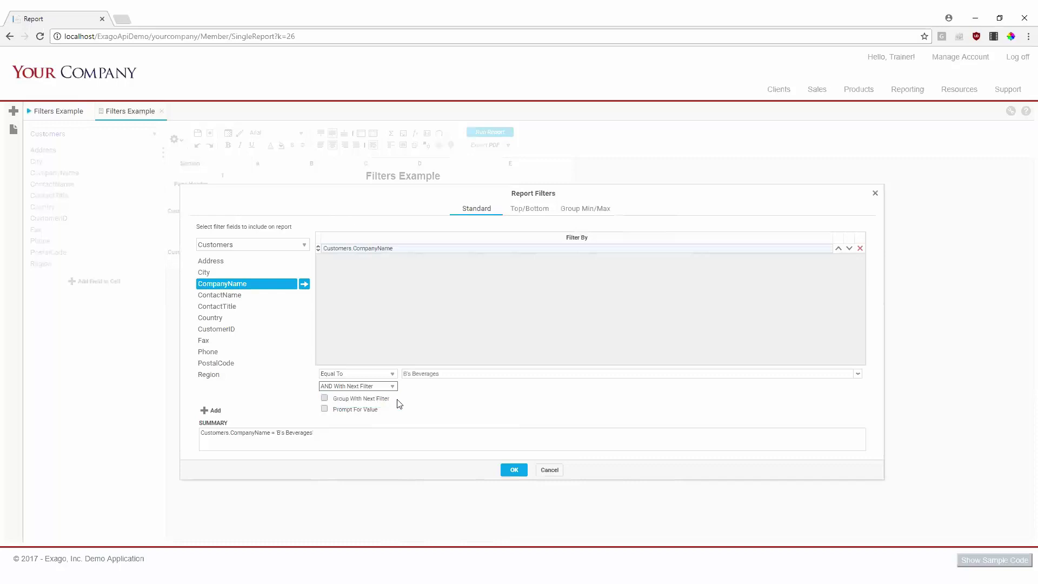
{"action": "left_click", "coordinate": [324, 410]}
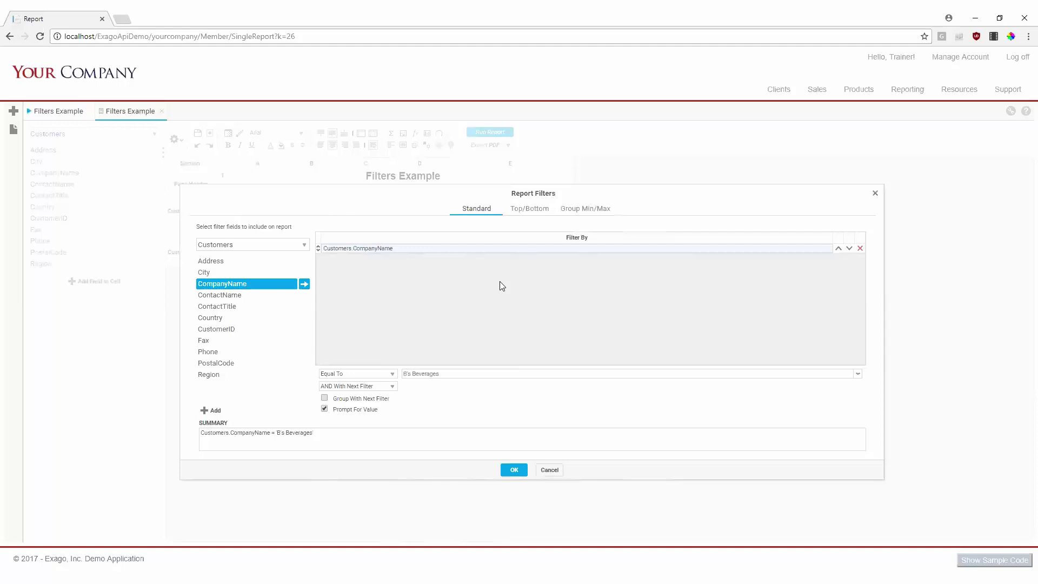
Step: Add an Orders.OrderDate filter using the Is Between operator
{"action": "left_click", "coordinate": [296, 245]}
{"action": "left_click", "coordinate": [269, 270]}
{"action": "left_click_drag", "start_coordinate": [246, 301], "coordinate": [462, 302]}
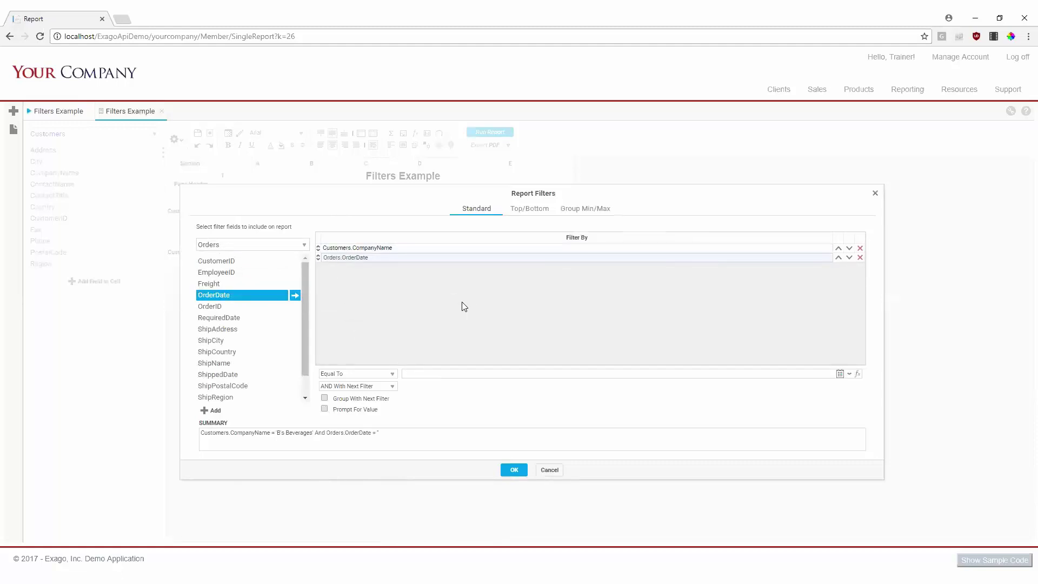
{"action": "left_click", "coordinate": [387, 373]}
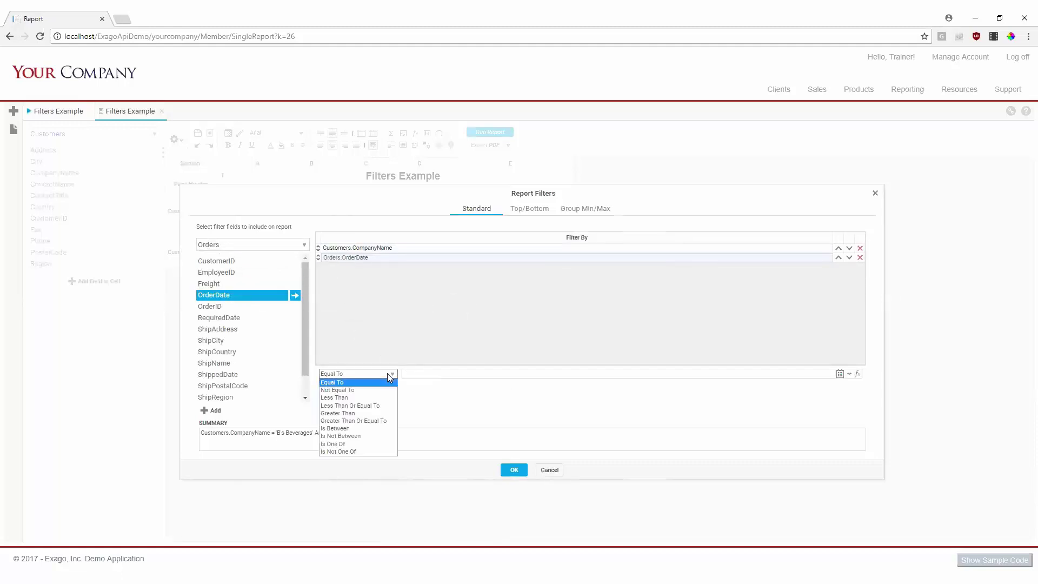
{"action": "left_click", "coordinate": [378, 429]}
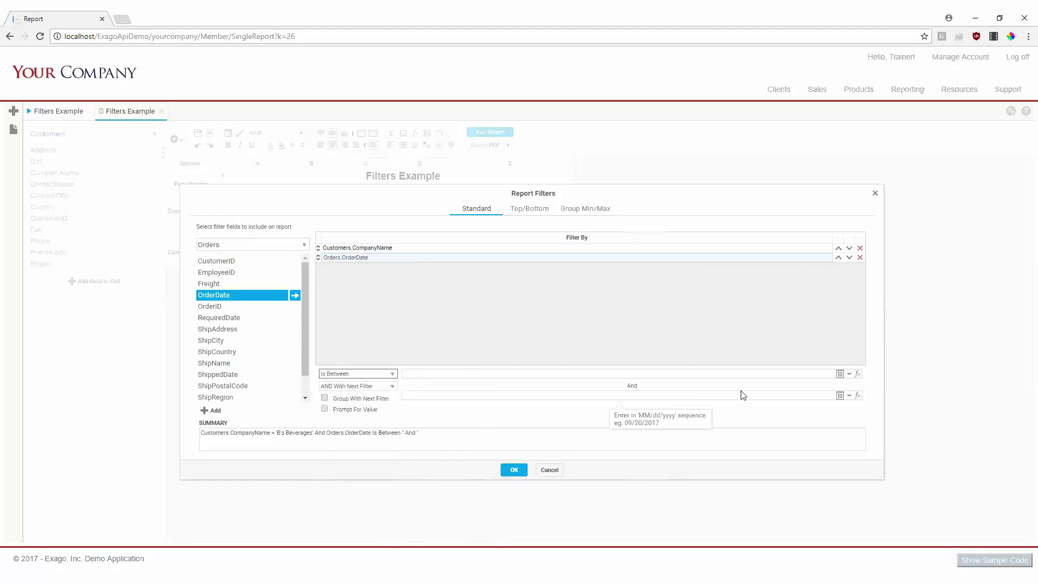
Step: Set the OrderDate range from 10/01/1996 to 12/31/1996
{"action": "left_click", "coordinate": [841, 375]}
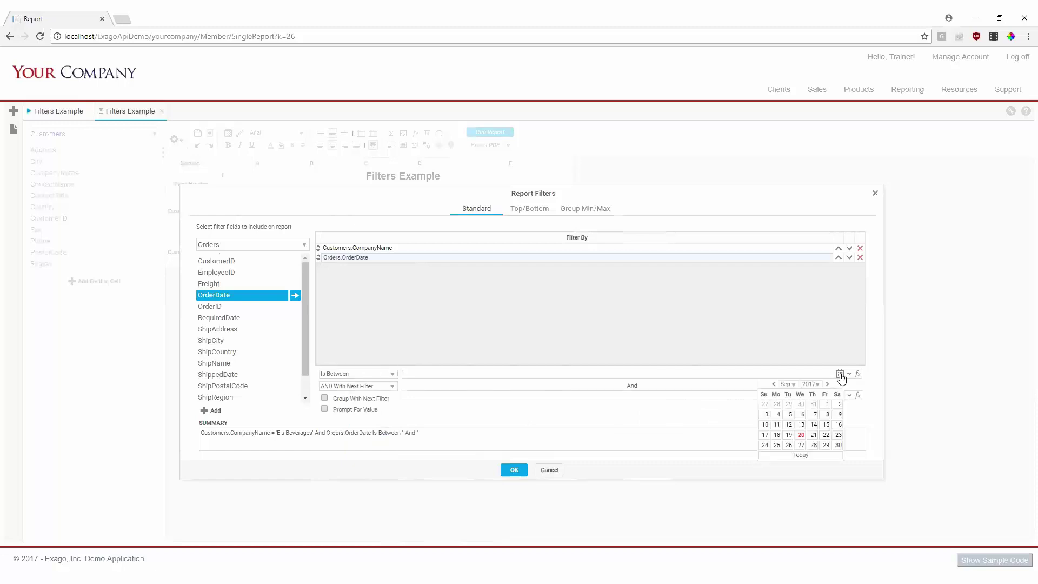
{"action": "left_click", "coordinate": [819, 373]}
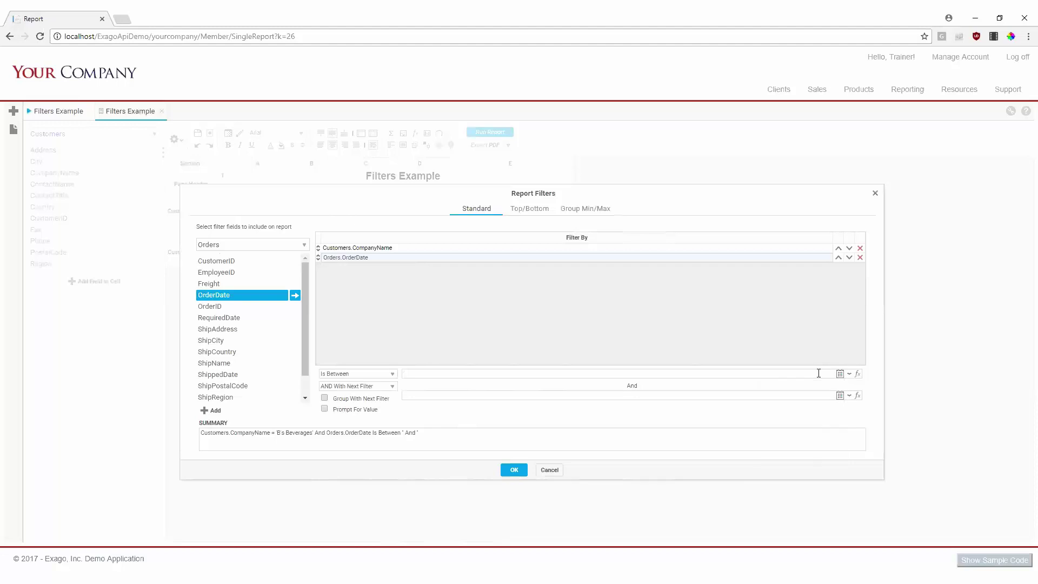
{"action": "left_click", "coordinate": [850, 374]}
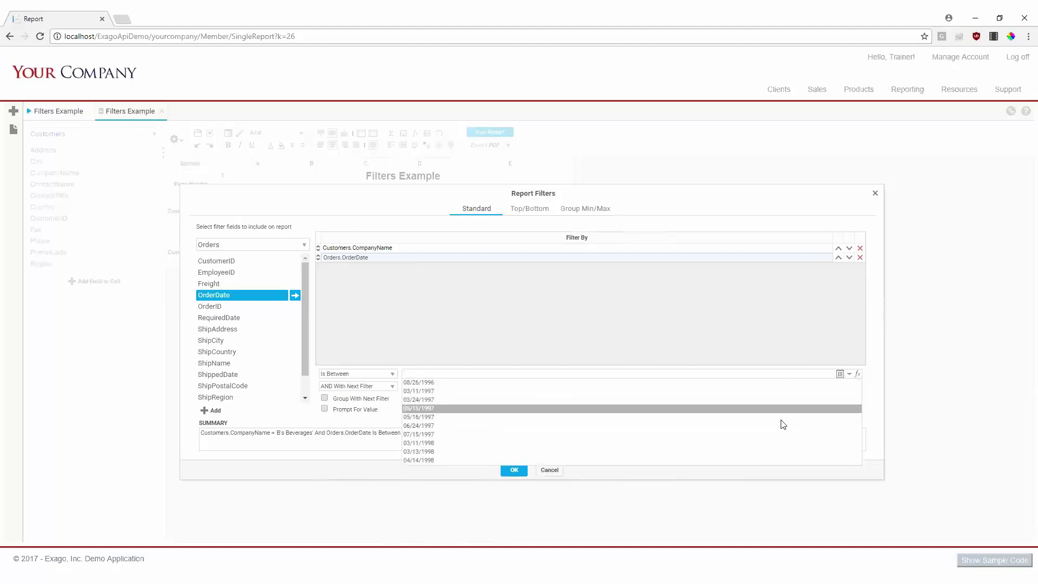
{"action": "left_click", "coordinate": [858, 375]}
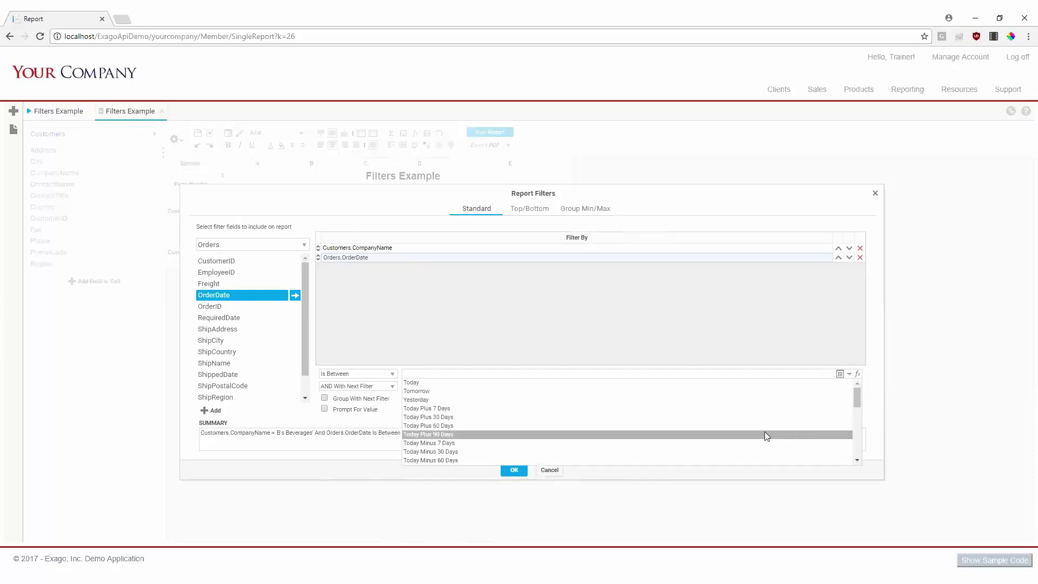
{"action": "left_click", "coordinate": [790, 372]}
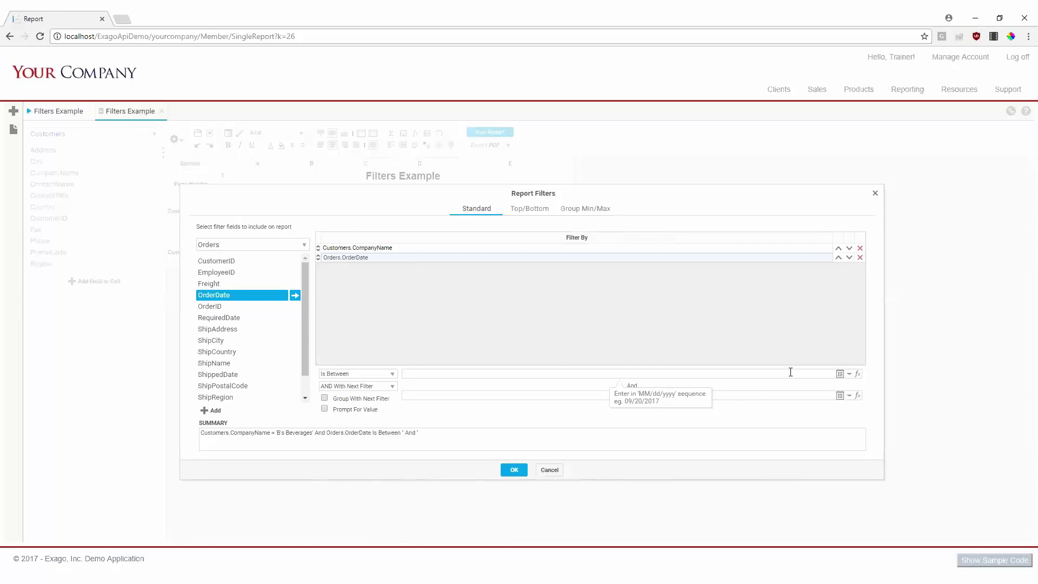
{"action": "type", "text": "10/01/1996"}
{"action": "left_click", "coordinate": [599, 395]}
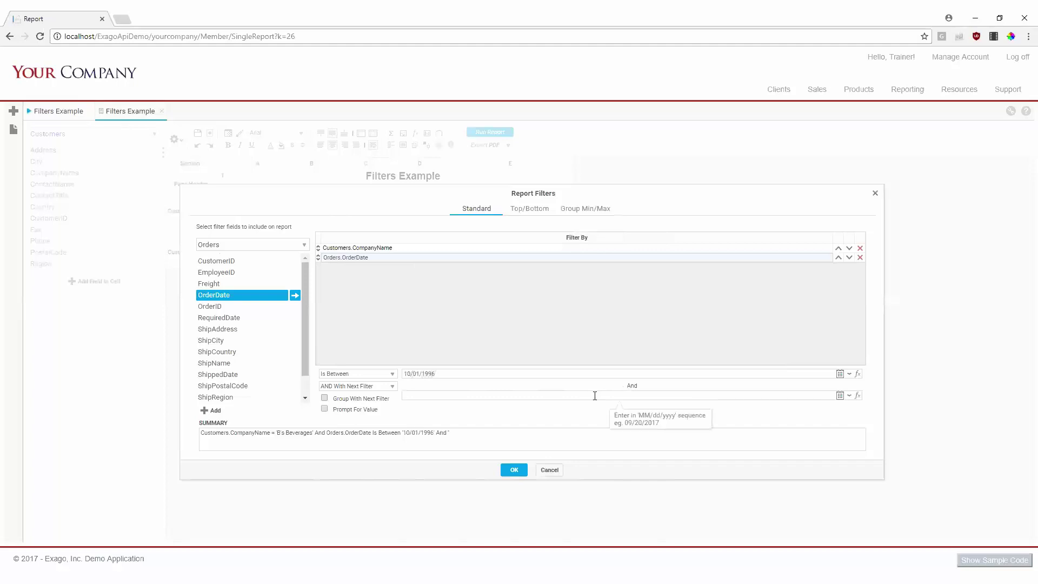
{"action": "type", "text": "12/31/1996"}
{"action": "left_click", "coordinate": [575, 330]}
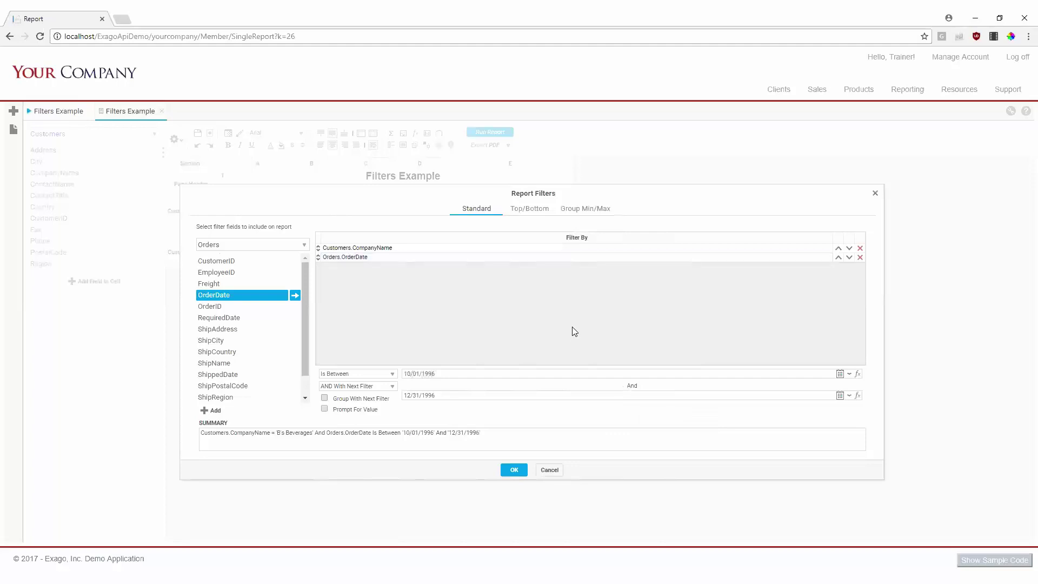
Step: Group the 1996 date filter with the next filter and join them with OR
{"action": "left_click", "coordinate": [325, 399]}
{"action": "left_click", "coordinate": [372, 387]}
{"action": "left_click", "coordinate": [372, 403]}
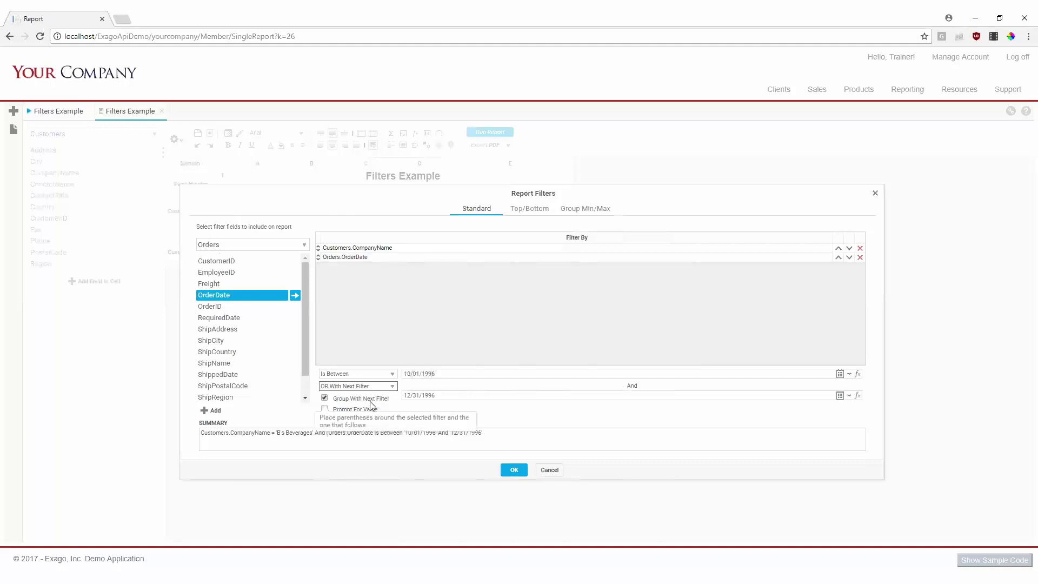
Step: Add a second OrderDate Is Between filter from 10/01/1997 to 12/31/1997
{"action": "left_click", "coordinate": [222, 299]}
{"action": "left_click_drag", "start_coordinate": [221, 301], "coordinate": [481, 321]}
{"action": "left_click", "coordinate": [384, 374]}
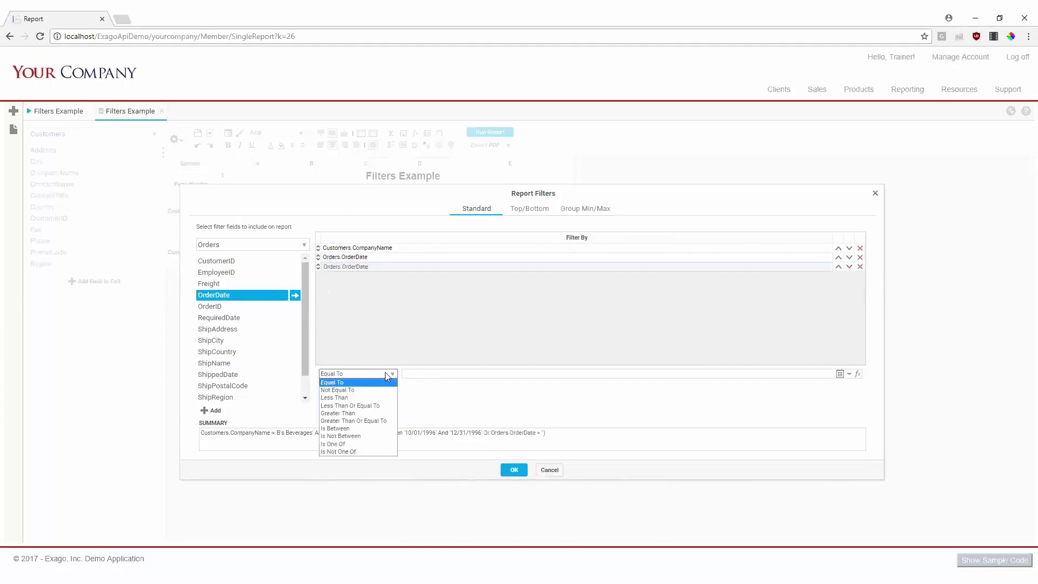
{"action": "left_click", "coordinate": [372, 429]}
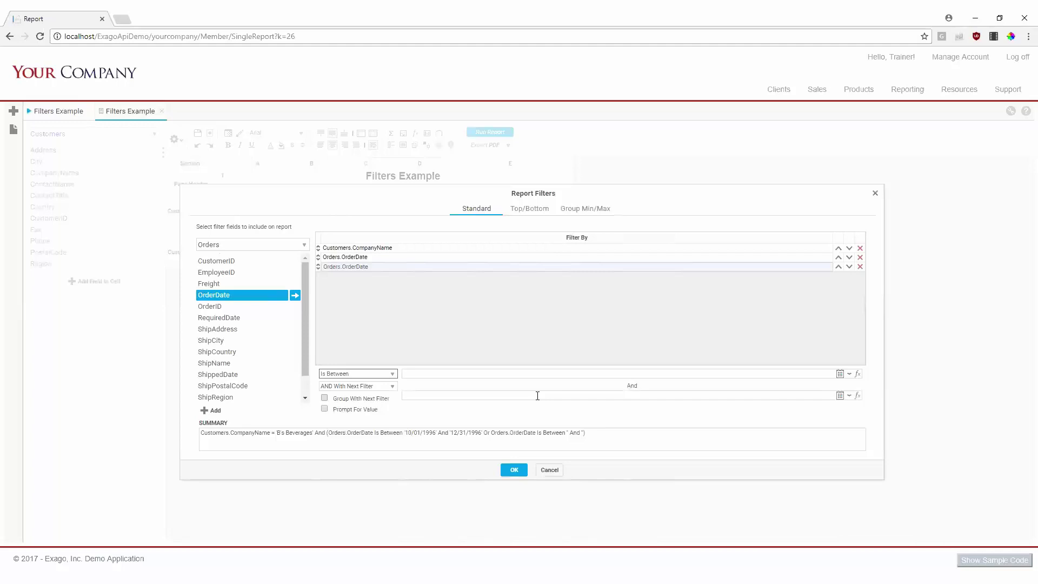
{"action": "left_click", "coordinate": [546, 373]}
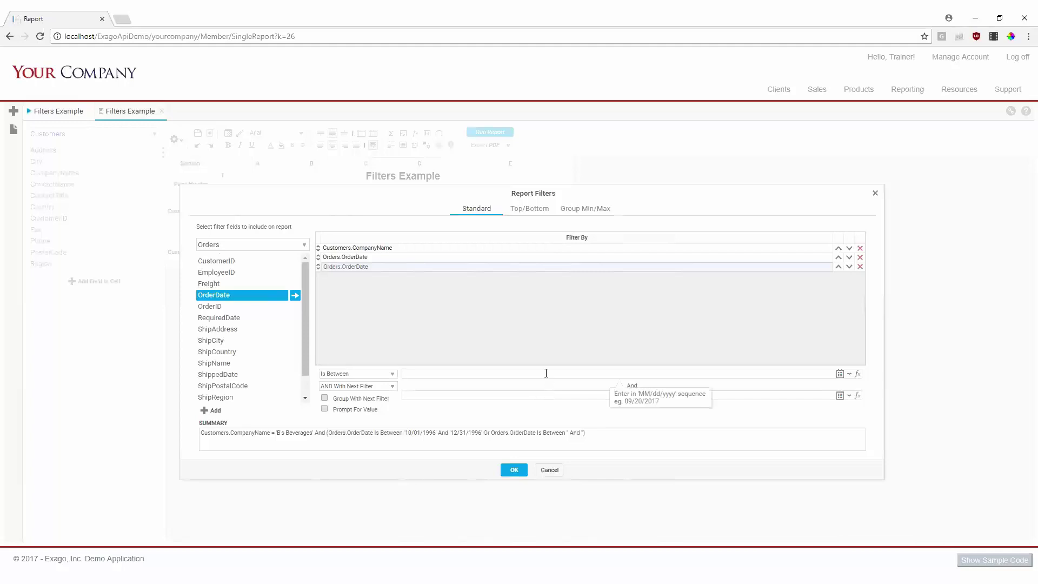
{"action": "type", "text": "10/01/1997"}
{"action": "left_click", "coordinate": [527, 396]}
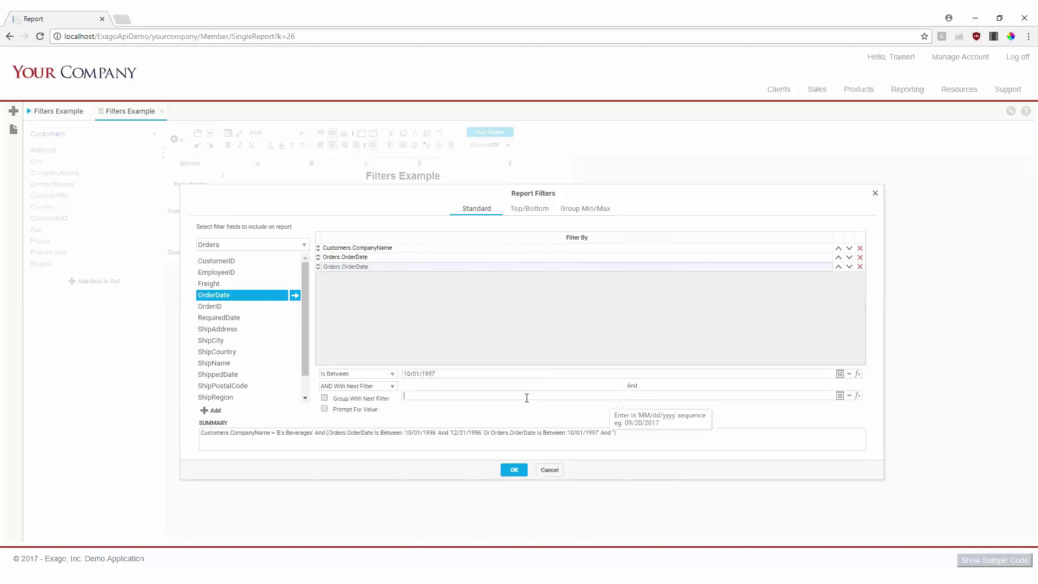
{"action": "type", "text": "12/31/1997"}
Step: Commit the 12/31/1997 end date so the summary shows both grouped date ranges
{"action": "left_click", "coordinate": [530, 332]}
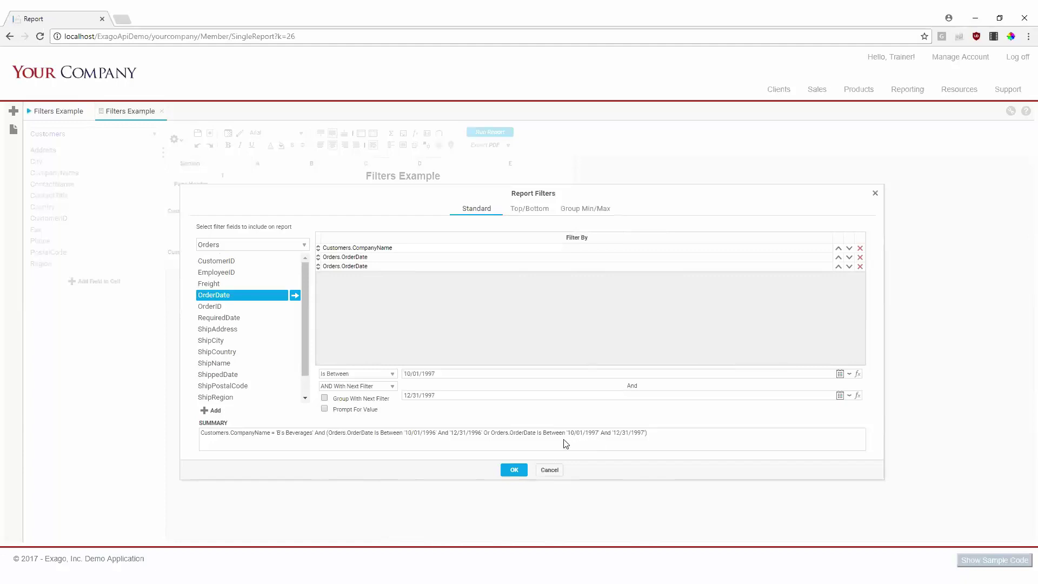
Step: Save the filters, run the report, and enter Around the Horn as the prompted company
{"action": "left_click", "coordinate": [512, 471]}
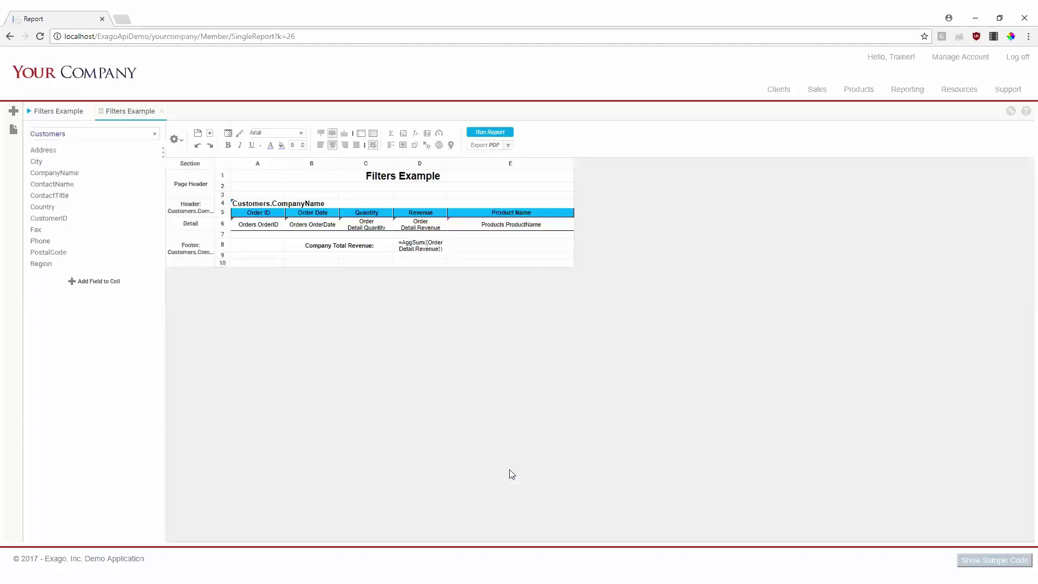
{"action": "left_click", "coordinate": [494, 133]}
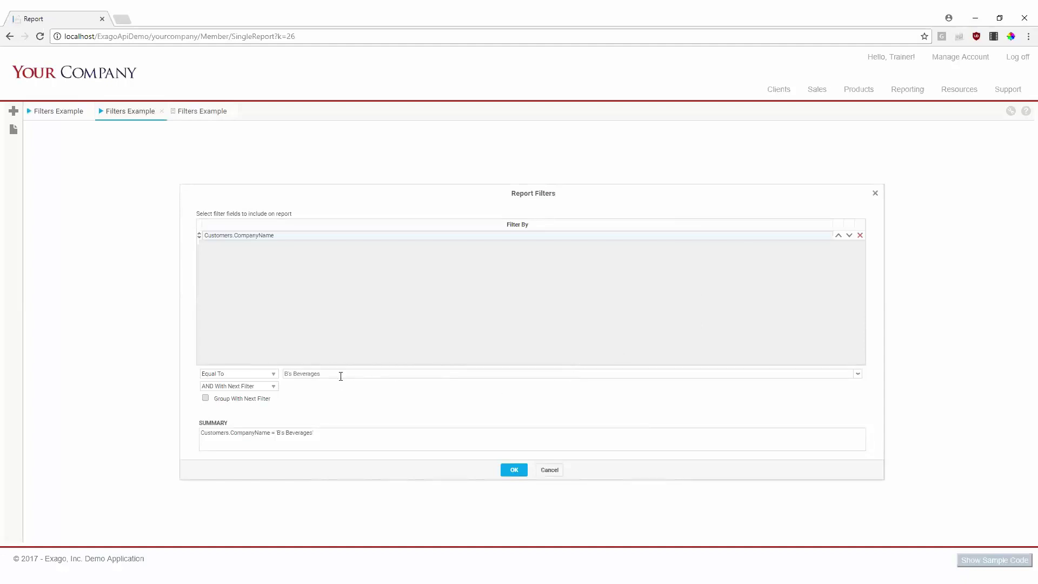
{"action": "left_click_drag", "start_coordinate": [339, 376], "coordinate": [275, 378]}
{"action": "type", "text": "Around the Horn"}
{"action": "left_click", "coordinate": [514, 471]}
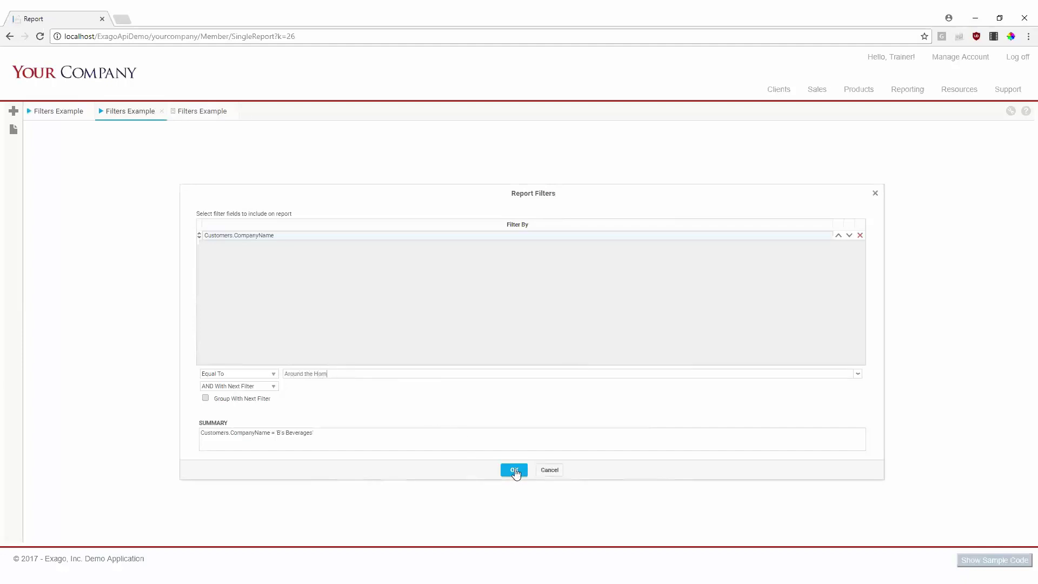